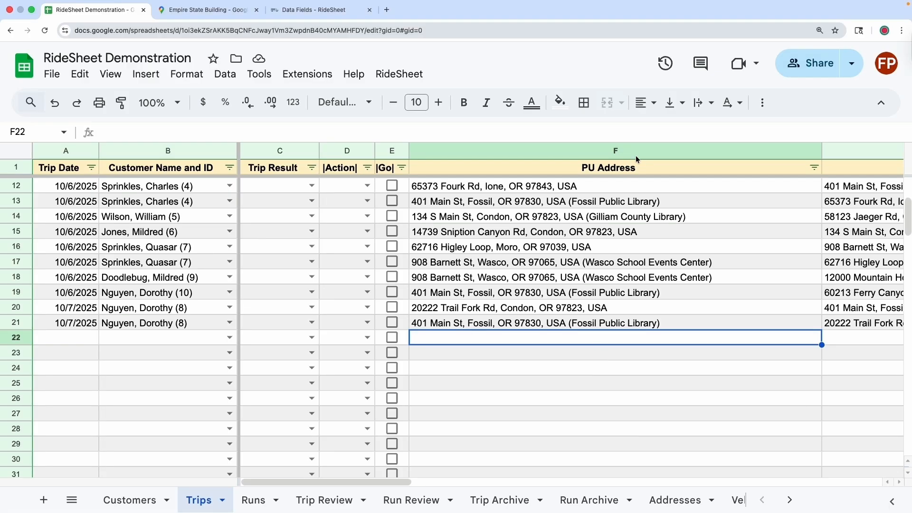
Enter "This is a bad address" as the PU Address in cell F26 of the Trips sheet and select that cell
{"action": "scroll", "coordinate": [599, 366], "scroll_direction": "down", "scroll_amount": 5}
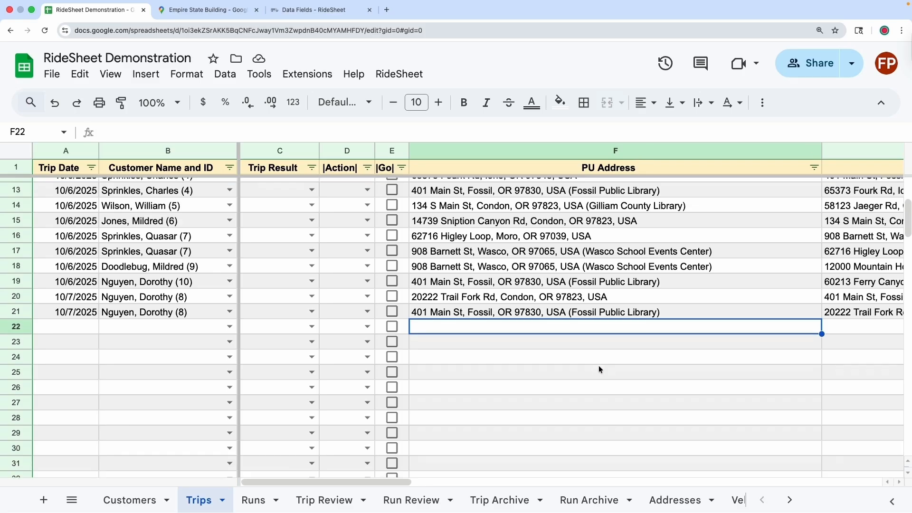
{"action": "scroll", "coordinate": [599, 369], "scroll_direction": "down", "scroll_amount": 1}
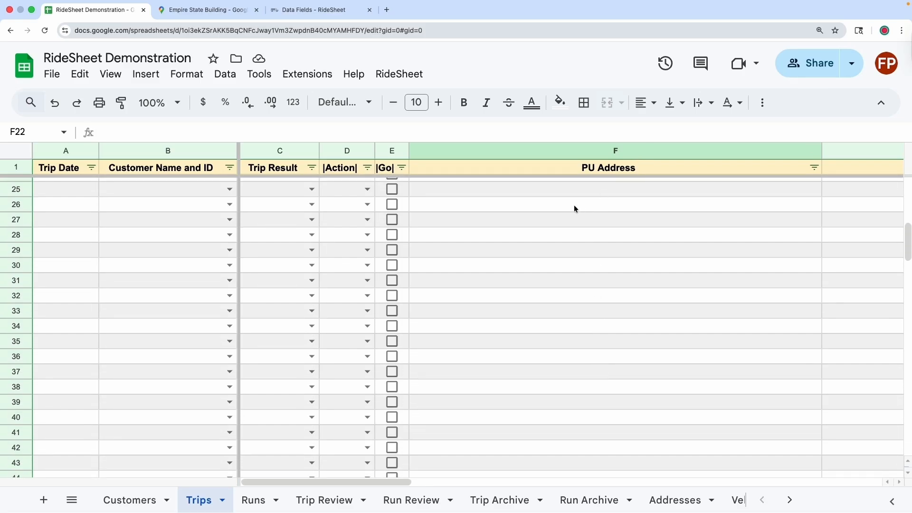
{"action": "left_click", "coordinate": [569, 209]}
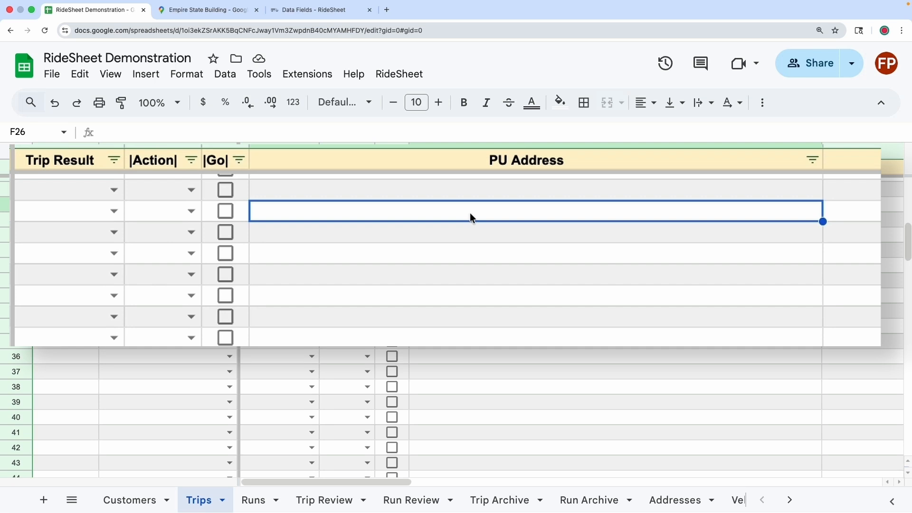
{"action": "type", "text": "This "}
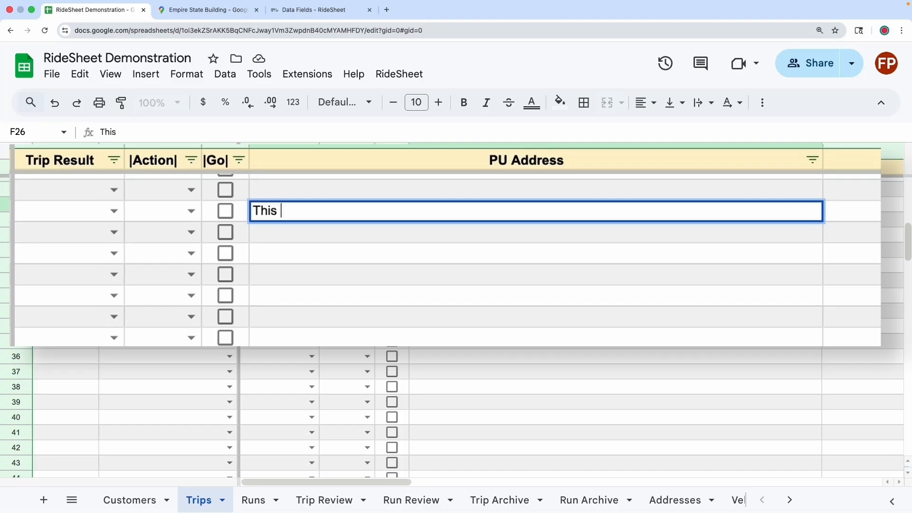
{"action": "type", "text": "is a bad "}
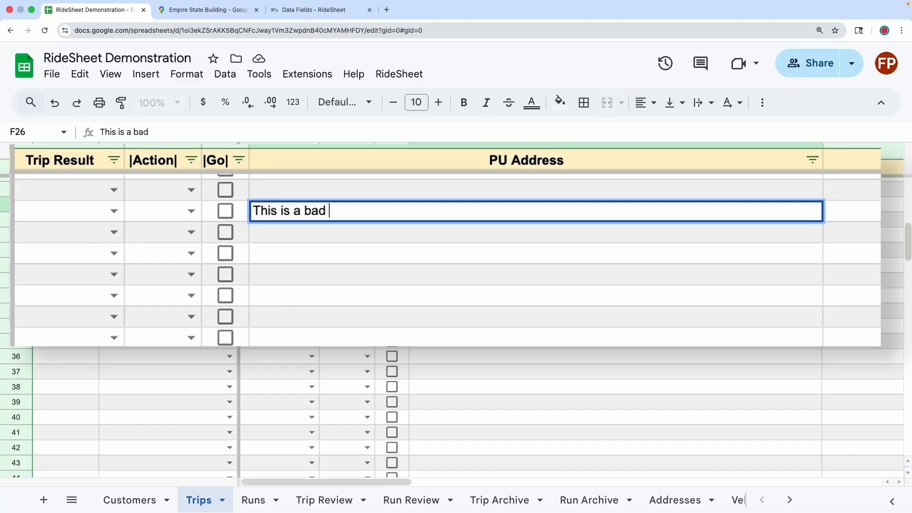
{"action": "type", "text": "address"}
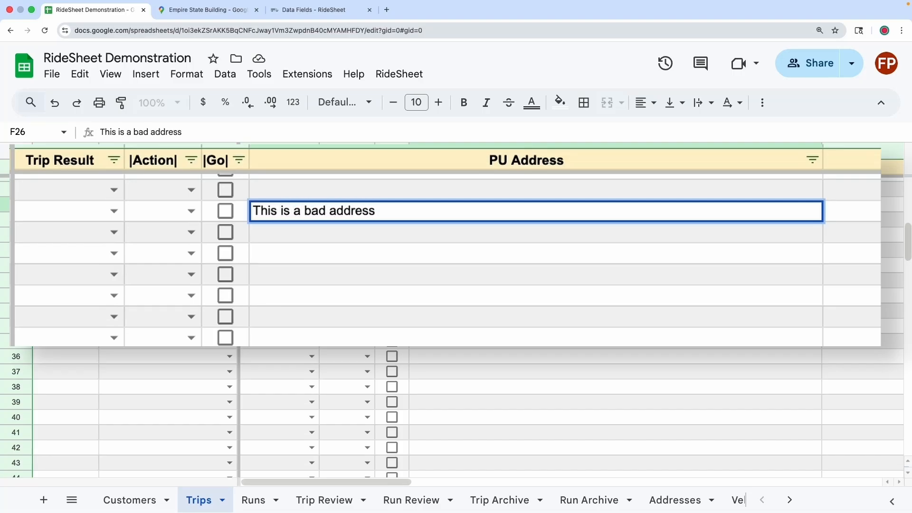
{"action": "key", "text": "Return"}
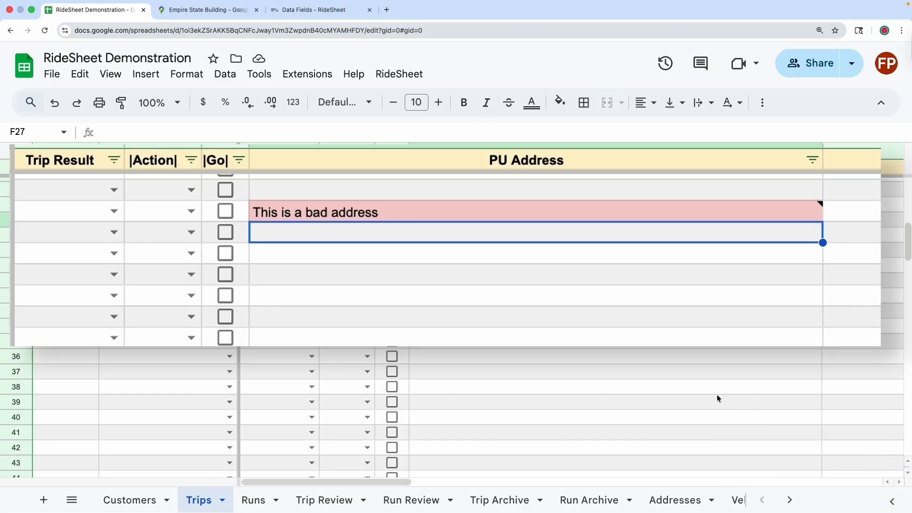
{"action": "left_click", "coordinate": [387, 214]}
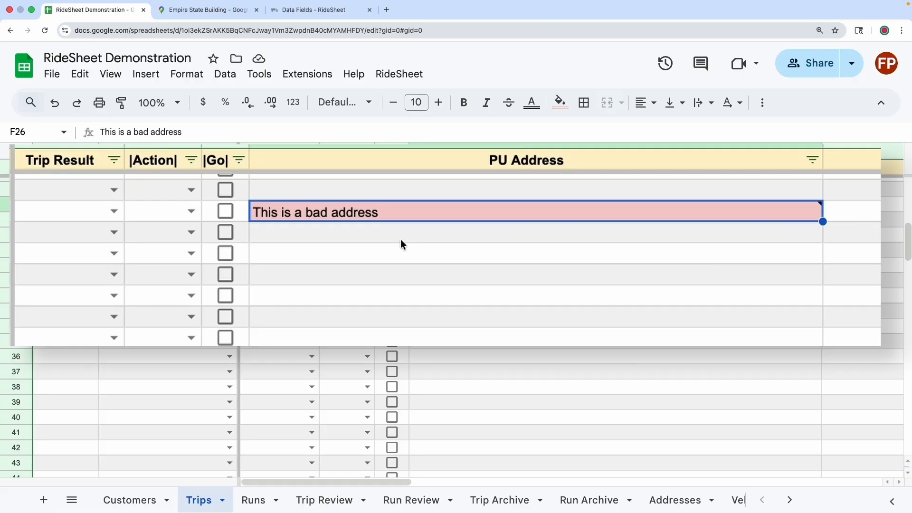
Enter the Empire State Building's 5th Ave street address in shorthand, without a ZIP code, in PU Address cell F28
{"action": "left_click", "coordinate": [354, 262]}
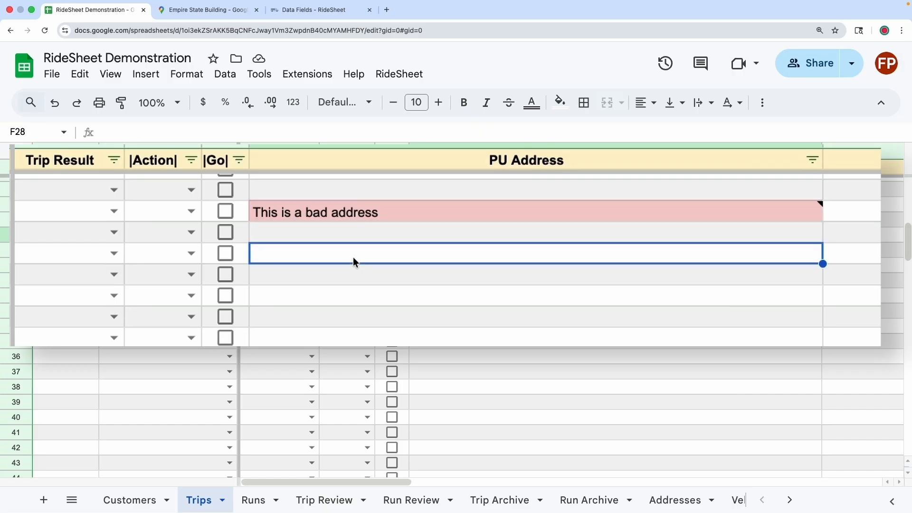
{"action": "type", "text": "350 5t"}
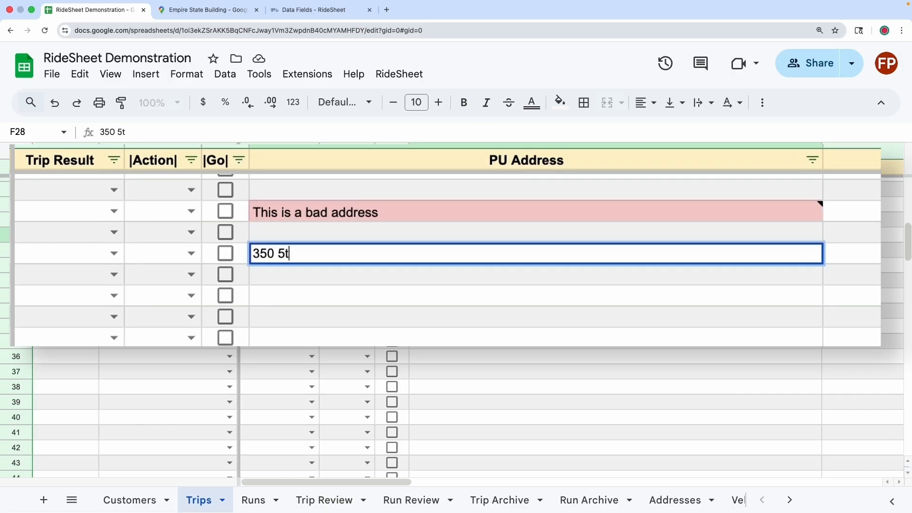
{"action": "type", "text": "h ave ny ny"}
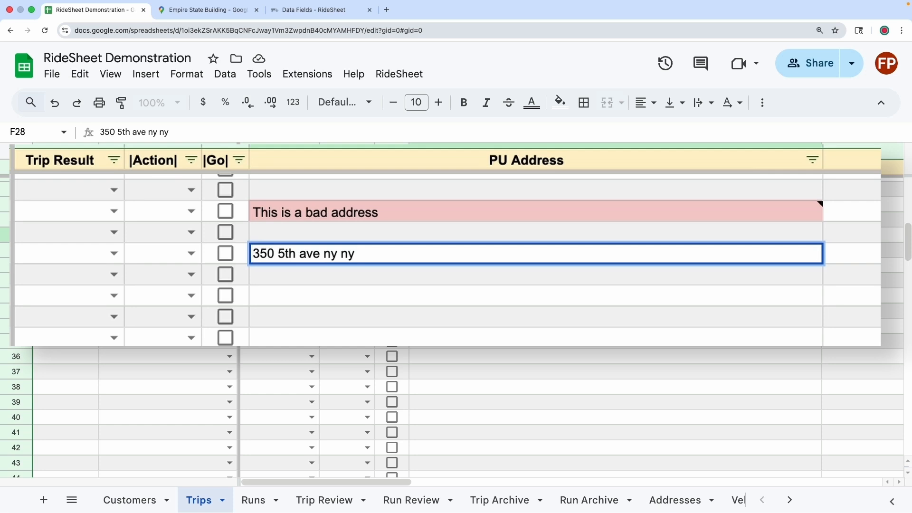
{"action": "key", "text": "Return"}
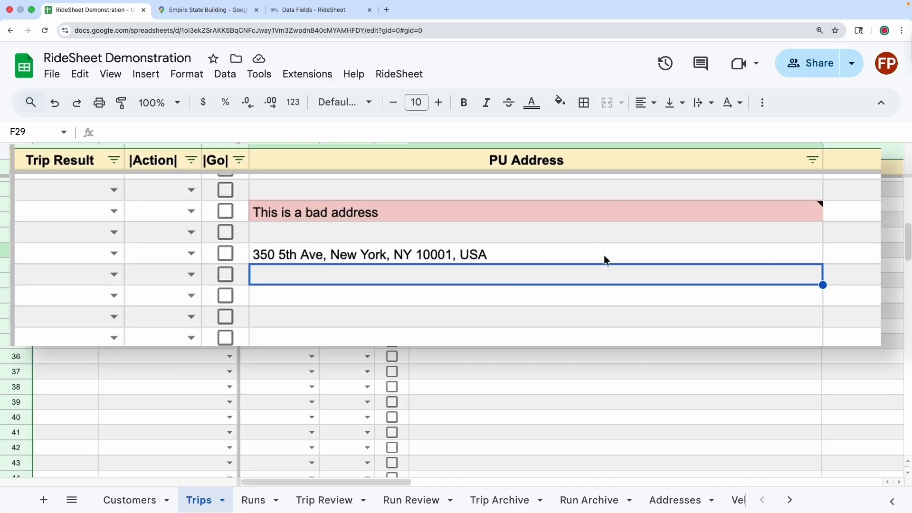
{"action": "left_click", "coordinate": [501, 257]}
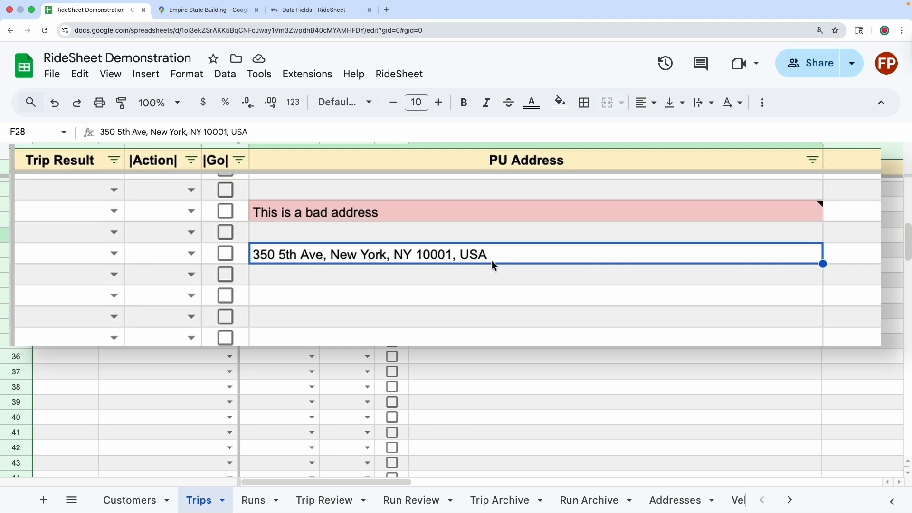
Enter "Empire State Building" as the PU Address in cell F29
{"action": "left_click", "coordinate": [466, 280]}
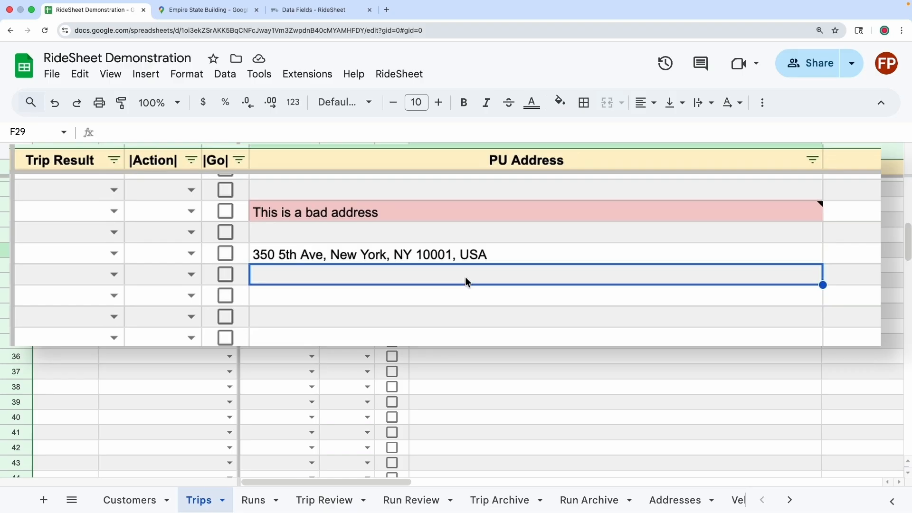
{"action": "type", "text": "Empire"}
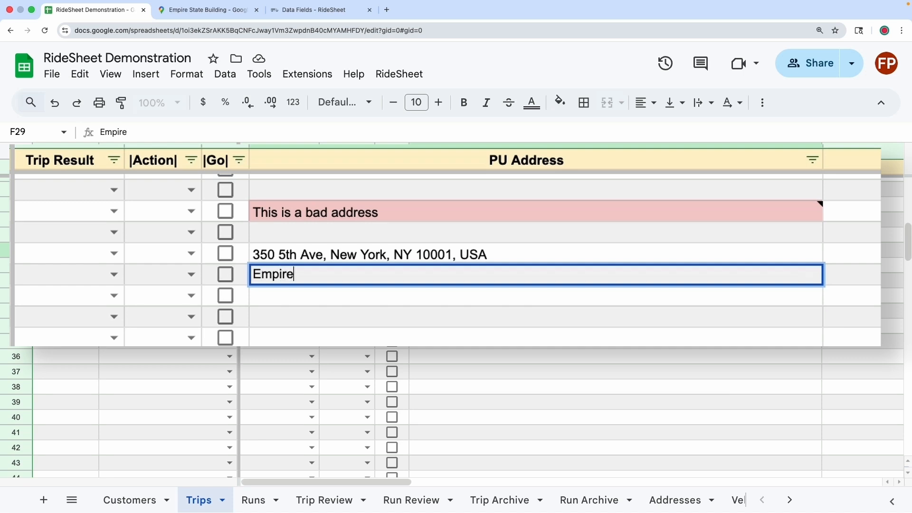
{"action": "type", "text": " State G"}
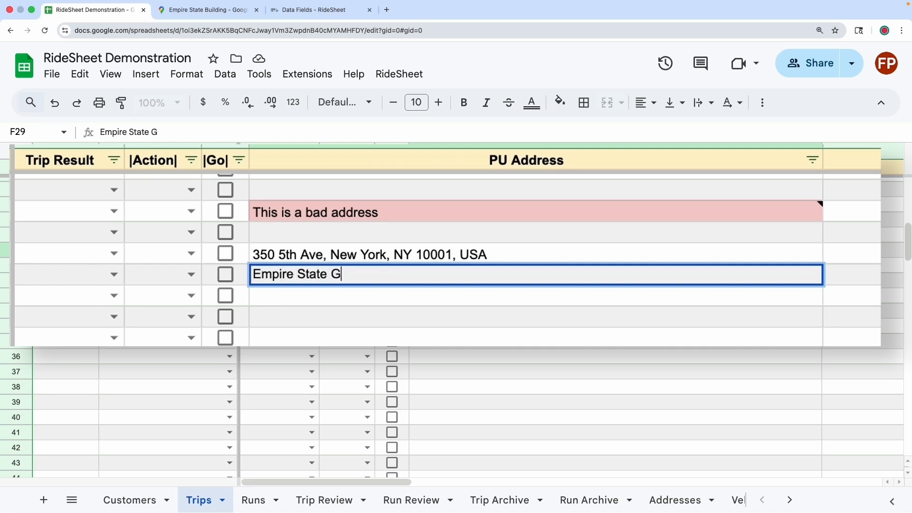
{"action": "type", "text": "uilding"}
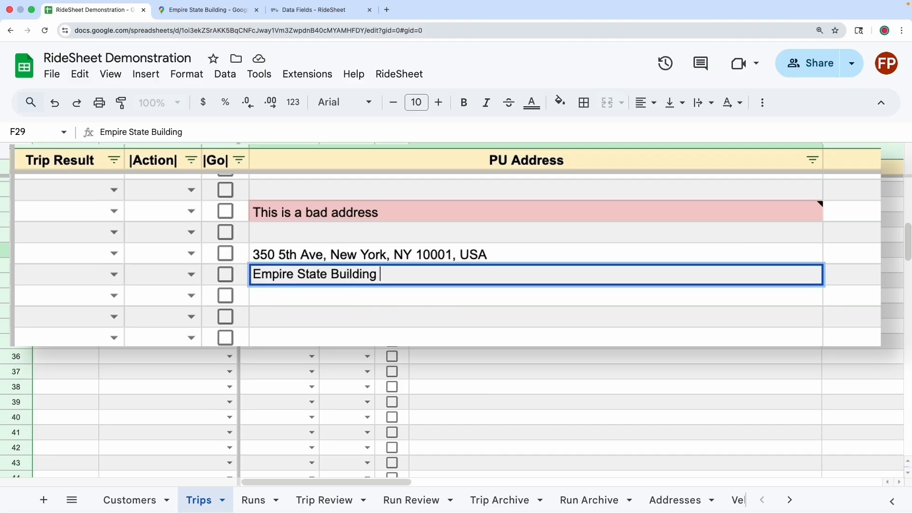
{"action": "key", "text": "Return"}
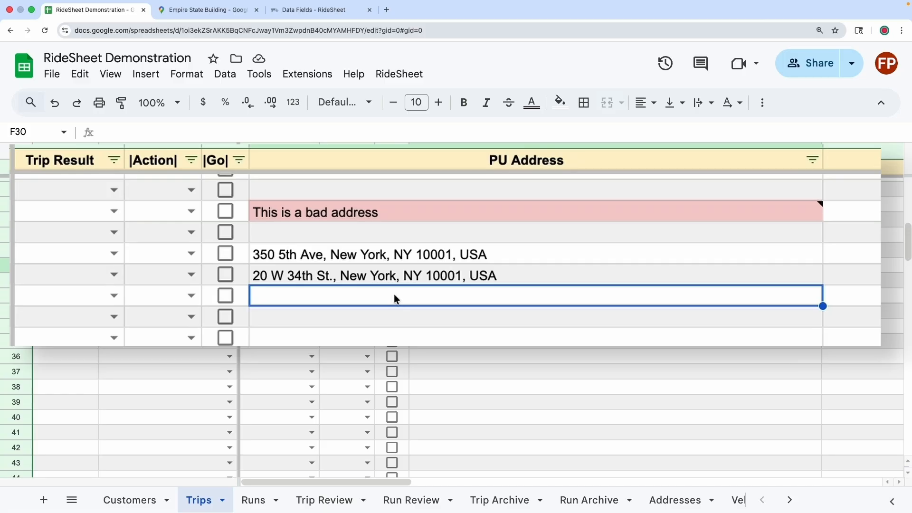
Append "(Empire State Building)" to the end of the address in cell F29
{"action": "double_click", "coordinate": [524, 278]}
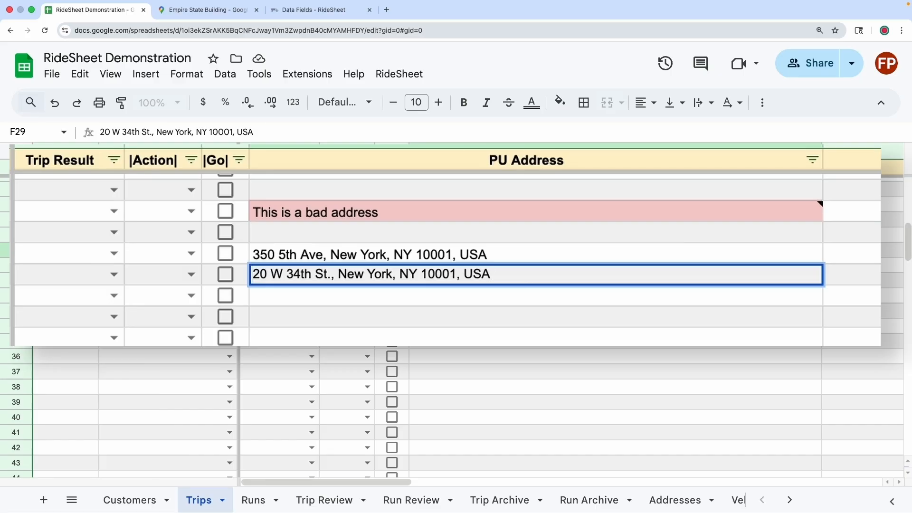
{"action": "type", "text": "(Empire Stat"}
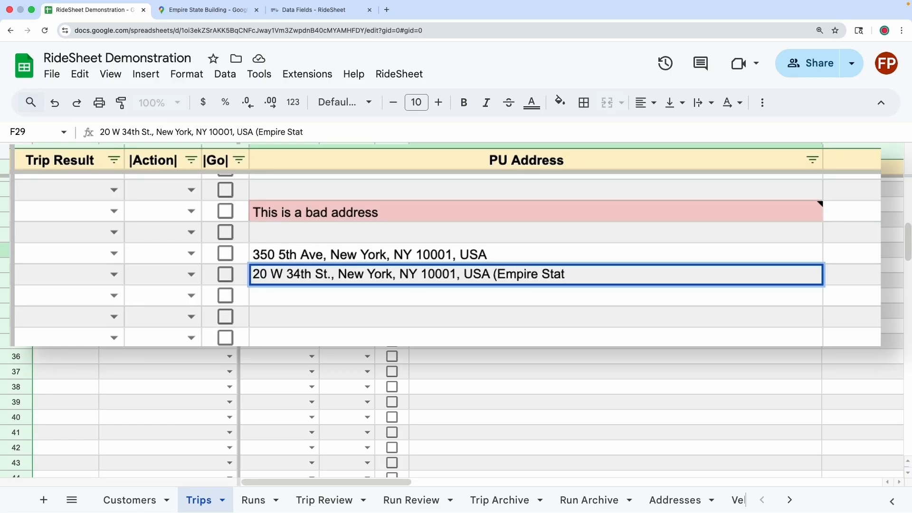
{"action": "type", "text": "e Building"}
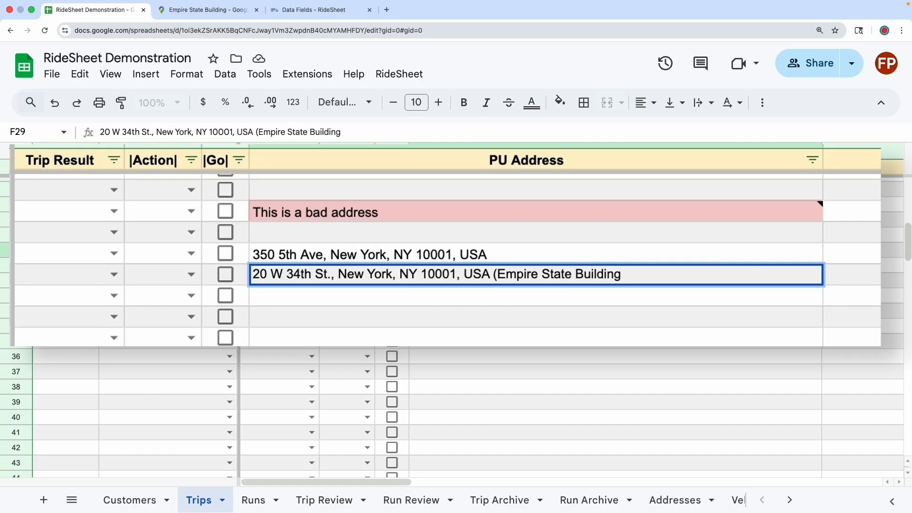
{"action": "type", "text": ")"}
{"action": "key", "text": "Return"}
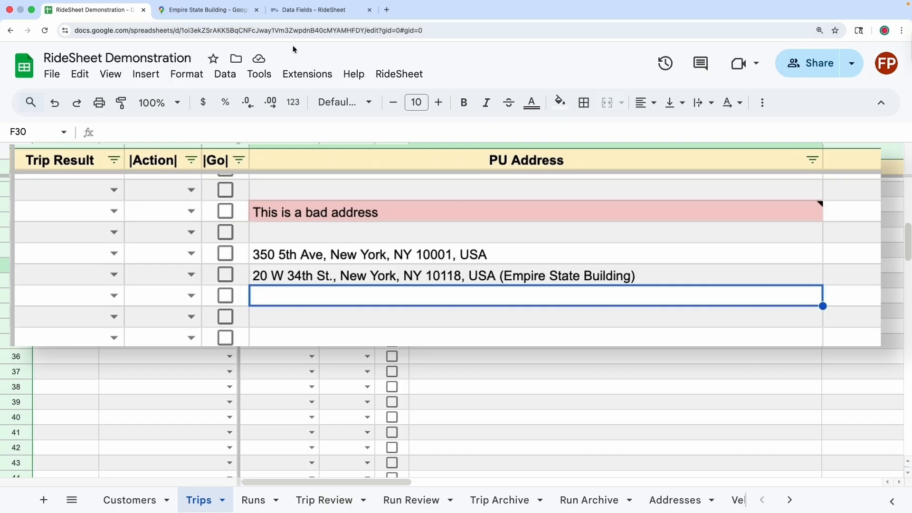
Switch to Google Maps, open the location details for the 5th Ave spot beside the Empire State Building's Observatory, and copy its plus code
{"action": "left_click", "coordinate": [207, 12]}
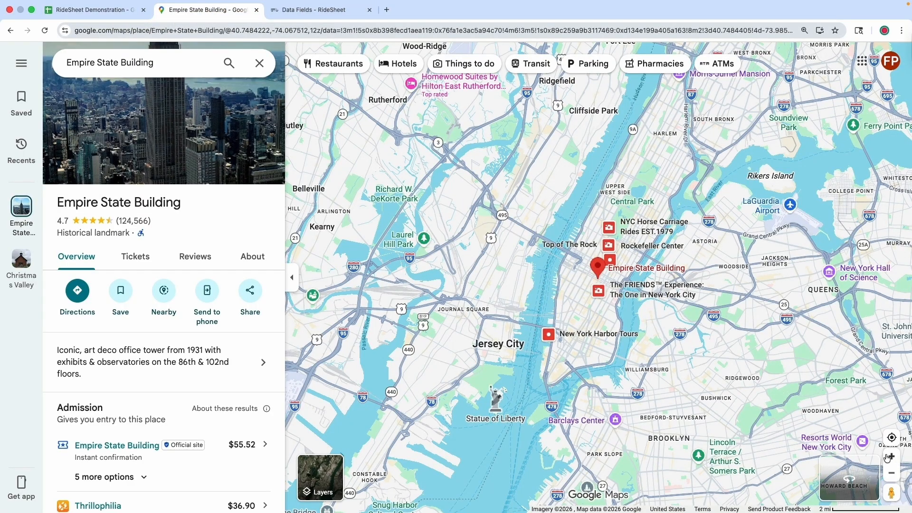
{"action": "left_click", "coordinate": [891, 457]}
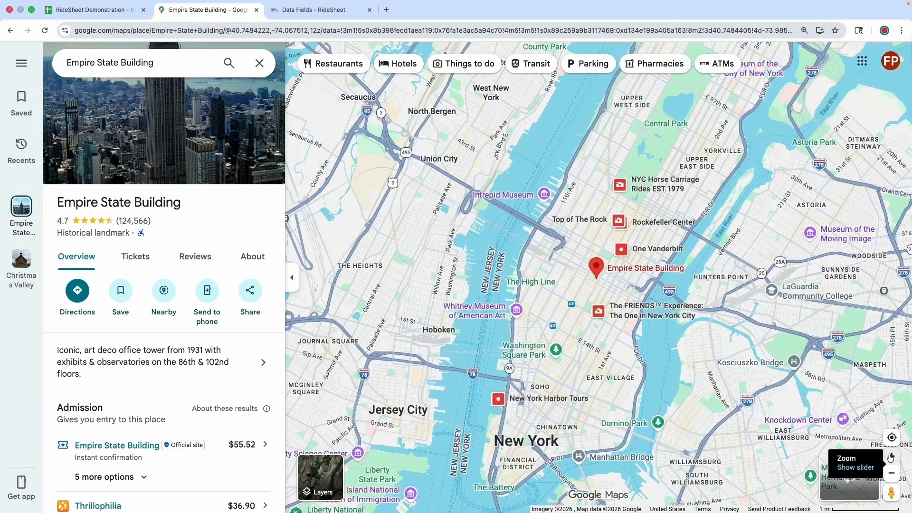
{"action": "left_click", "coordinate": [891, 457]}
{"action": "left_click", "coordinate": [891, 457]}
{"action": "left_click", "coordinate": [891, 457]}
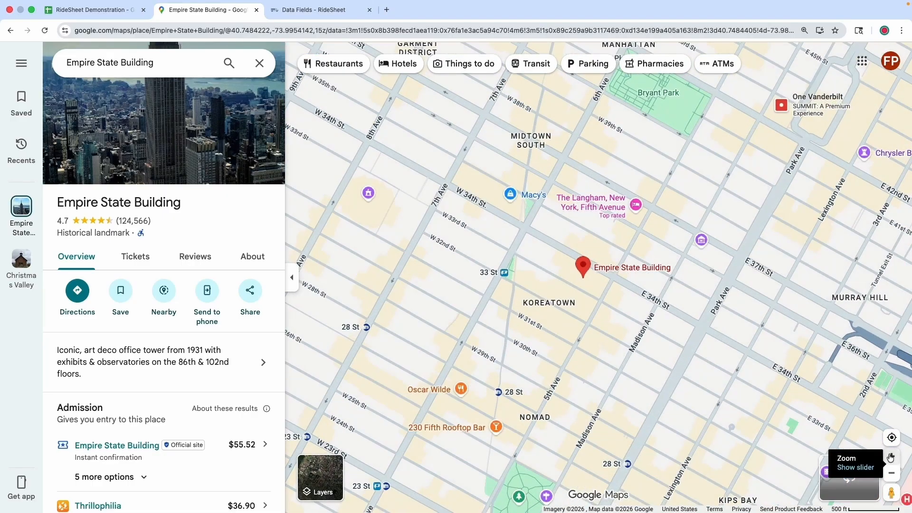
{"action": "left_click", "coordinate": [891, 457]}
{"action": "left_click", "coordinate": [892, 457]}
{"action": "left_click", "coordinate": [892, 457]}
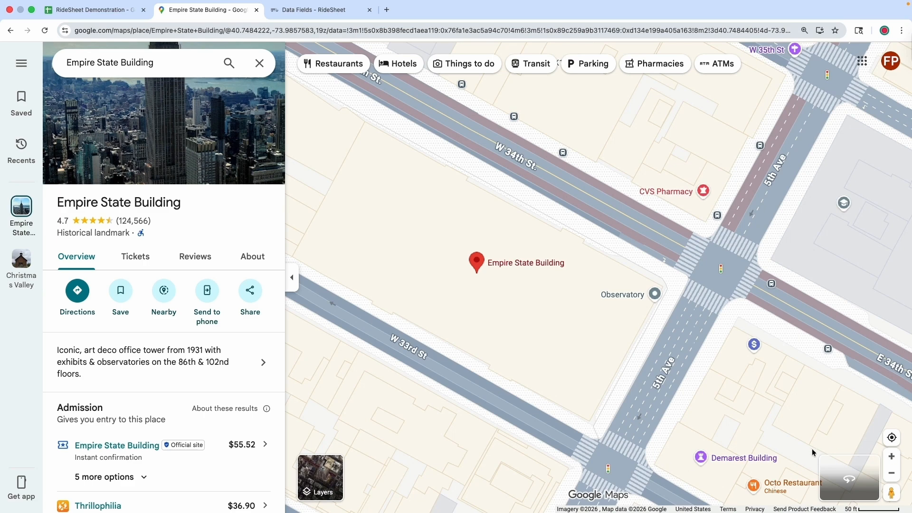
{"action": "left_click", "coordinate": [678, 300]}
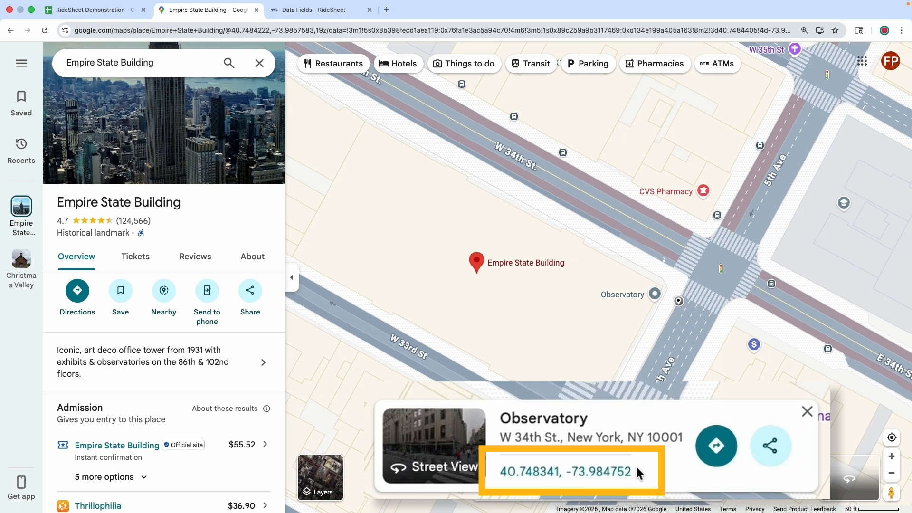
{"action": "left_click", "coordinate": [603, 473]}
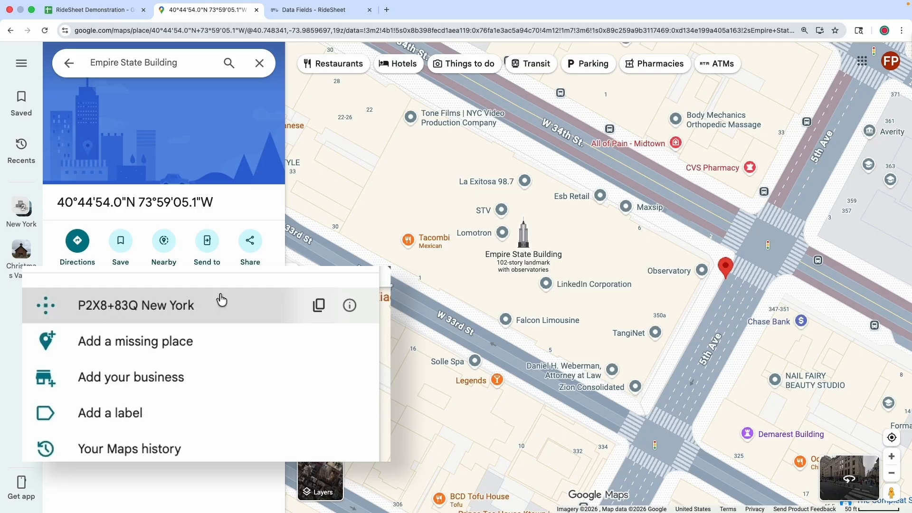
{"action": "left_click", "coordinate": [319, 306]}
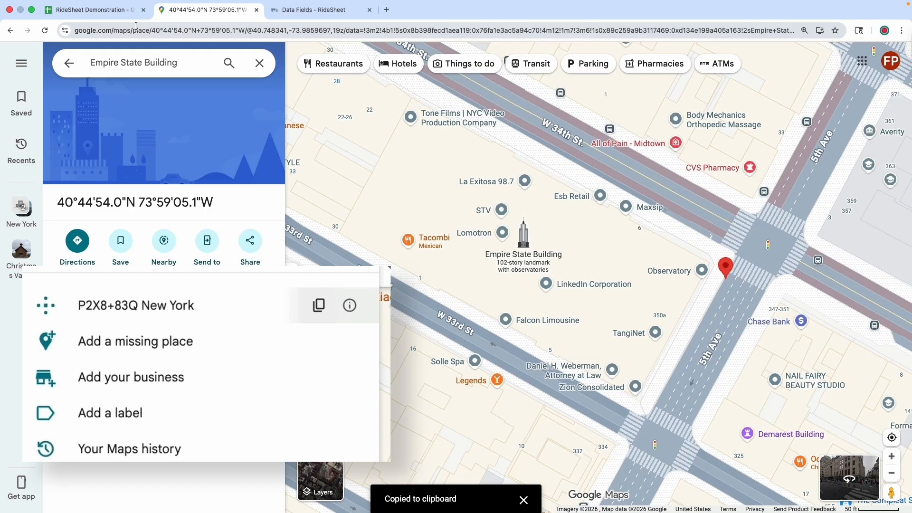
Switch back to the RideSheet spreadsheet and enter the copied plus code followed by "(Empire State Building Observatory Entrance)" in PU Address cell F30
{"action": "left_click", "coordinate": [109, 13]}
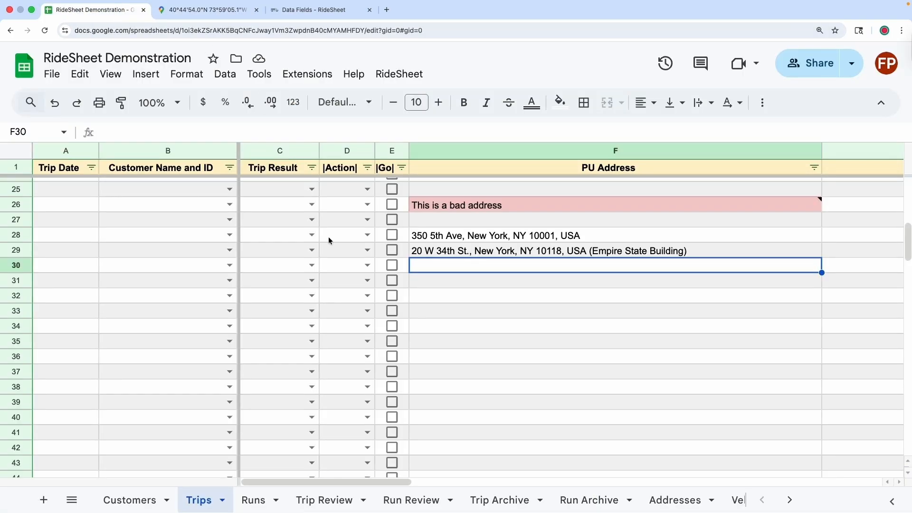
{"action": "double_click", "coordinate": [437, 267]}
{"action": "key", "text": "cmd+v"}
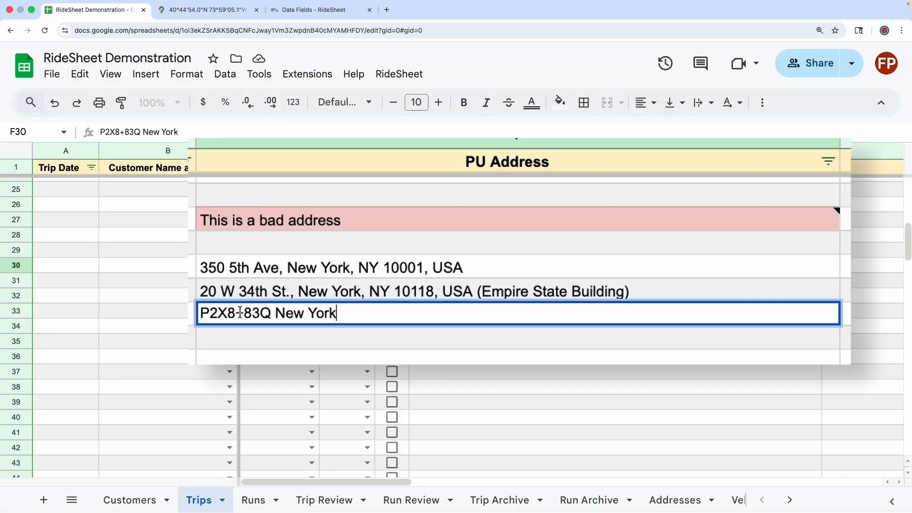
{"action": "type", "text": "(Empu"}
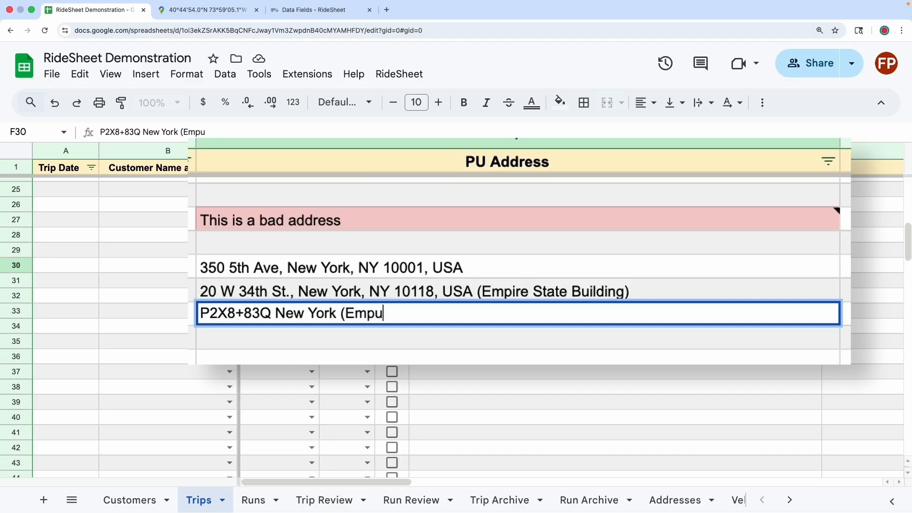
{"action": "key", "text": "BackSpace"}
{"action": "type", "text": "ire State Building"}
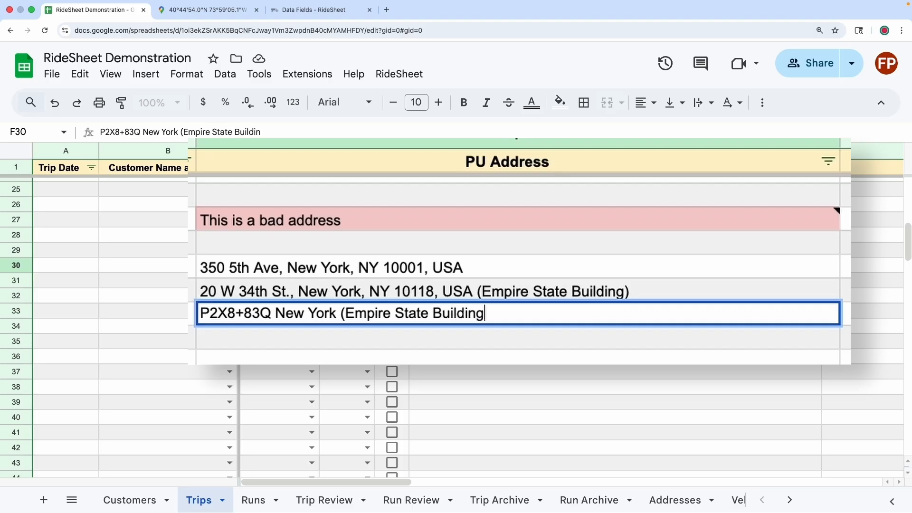
{"action": "type", "text": " Observa"}
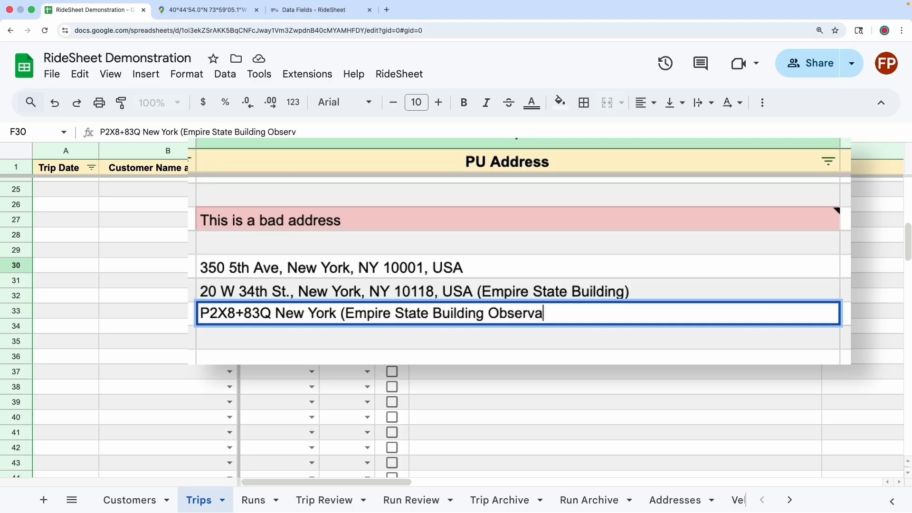
{"action": "type", "text": "tory Entra"}
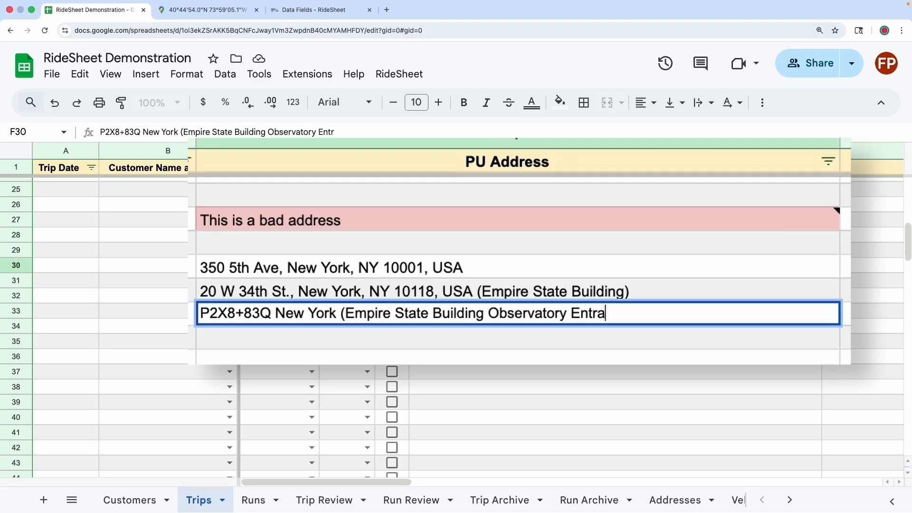
{"action": "type", "text": "nce)"}
{"action": "key", "text": "Return"}
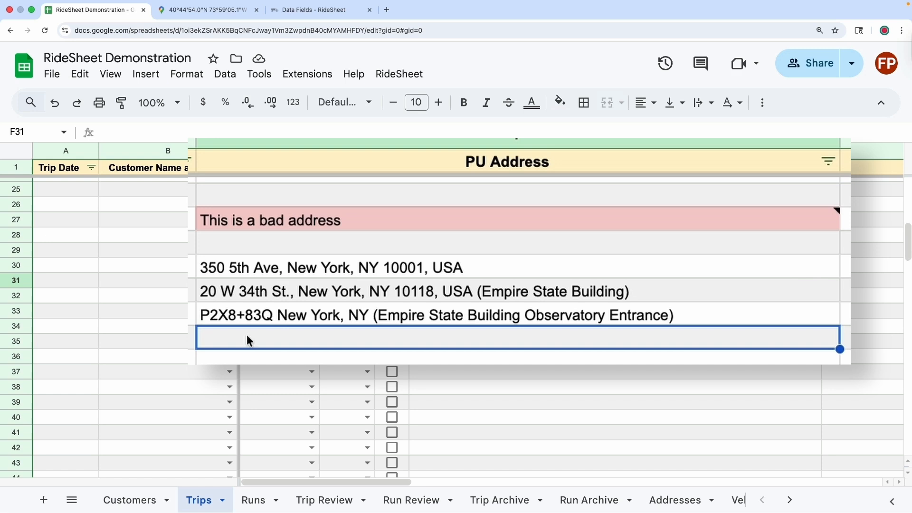
Copy F29's street address through the ZIP code and insert it, preceded by a semicolon, before the parenthesised description in cell F30
{"action": "left_click", "coordinate": [226, 319]}
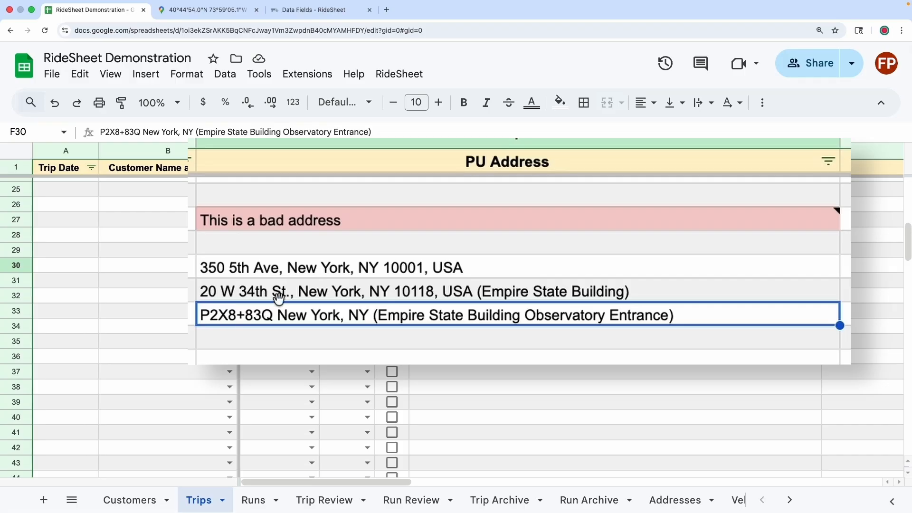
{"action": "double_click", "coordinate": [229, 295]}
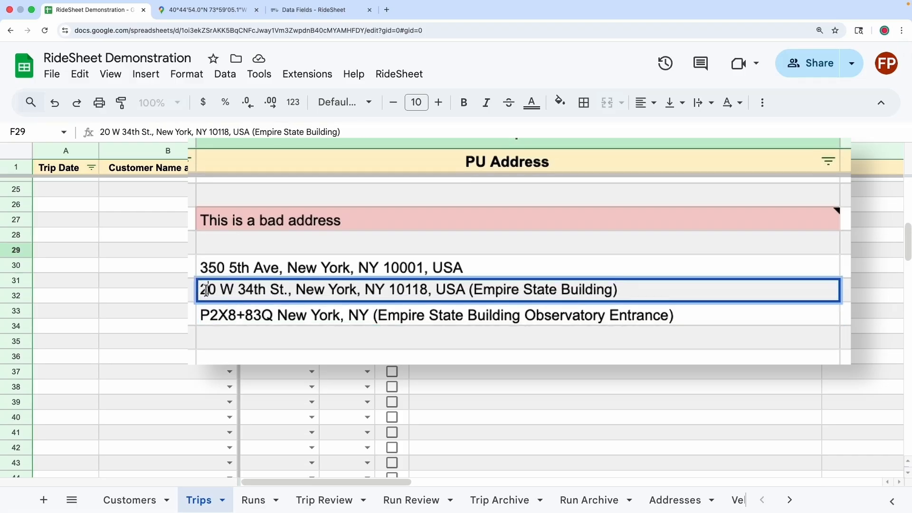
{"action": "left_click_drag", "start_coordinate": [204, 293], "coordinate": [403, 292]}
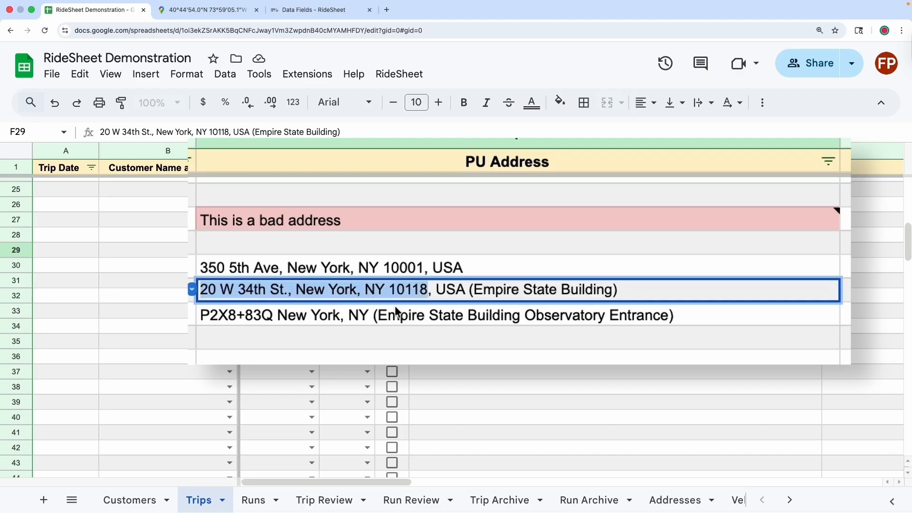
{"action": "double_click", "coordinate": [357, 318]}
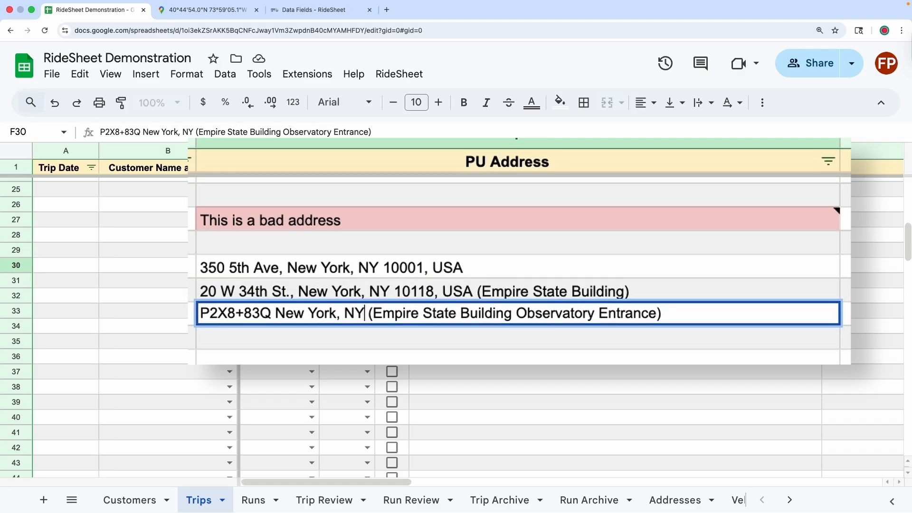
{"action": "type", "text": ";"}
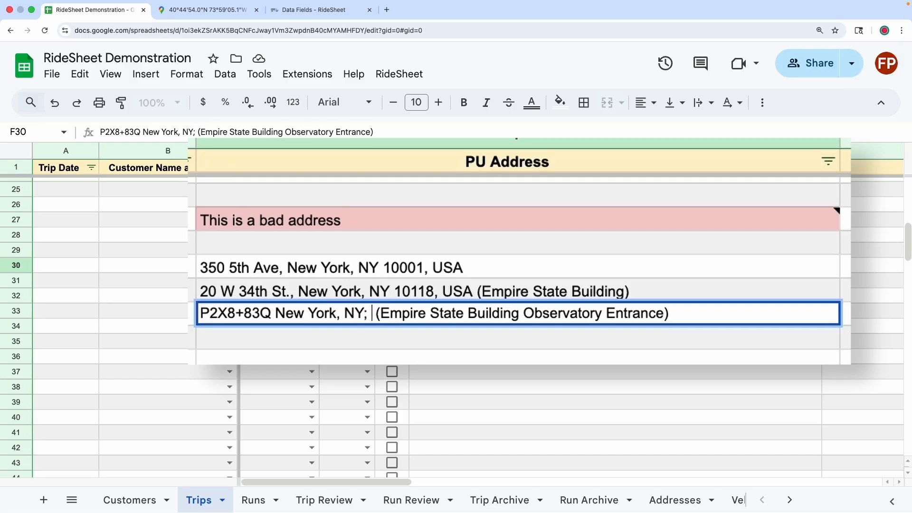
{"action": "key", "text": "super+v"}
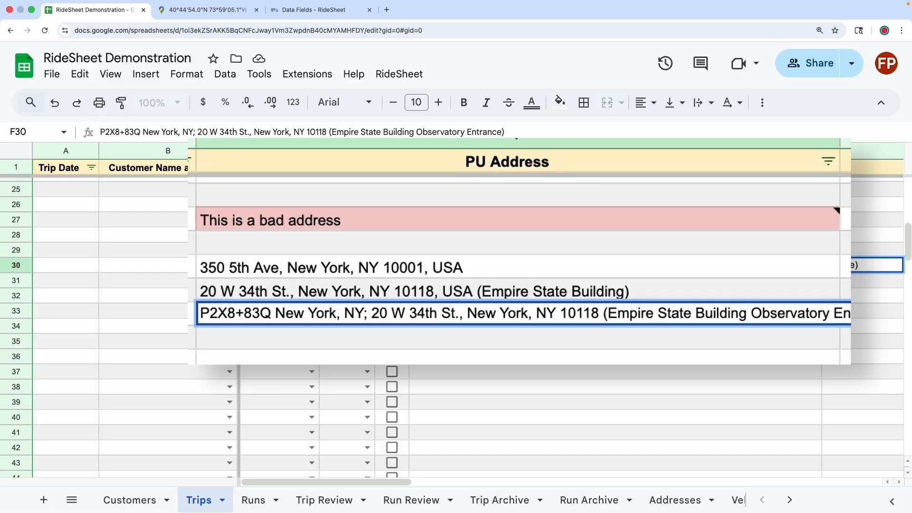
{"action": "key", "text": "Return"}
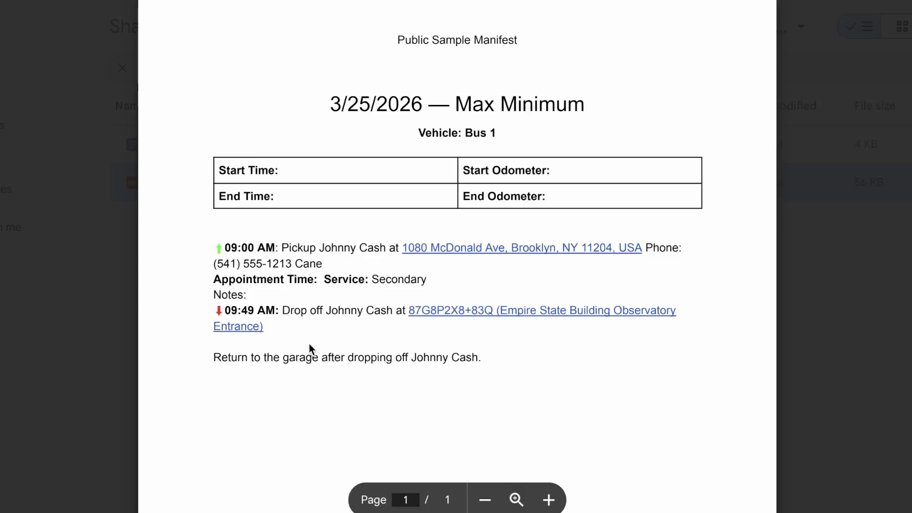
Open the drop-off address link in the sample manifest and examine where the Google Maps route ends near the Empire State Building
{"action": "left_click_drag", "start_coordinate": [277, 324], "coordinate": [403, 300]}
{"action": "left_click", "coordinate": [375, 332]}
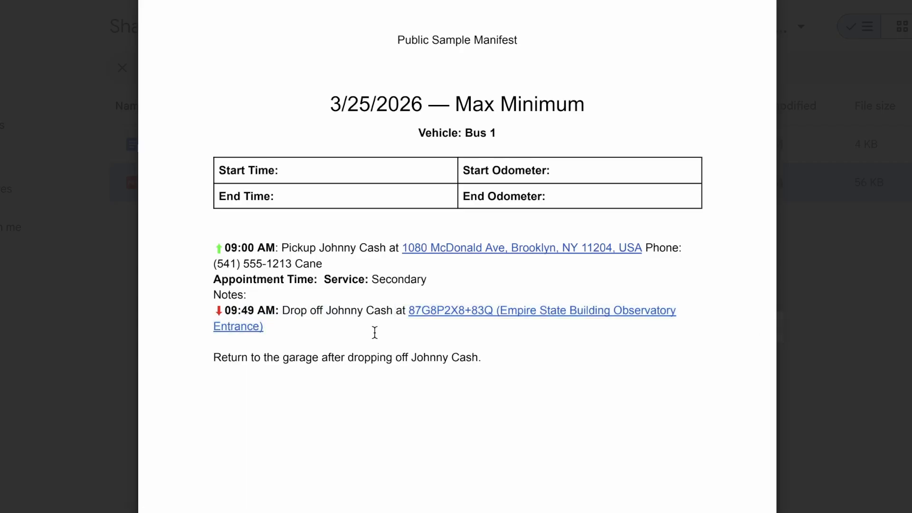
{"action": "left_click", "coordinate": [515, 314]}
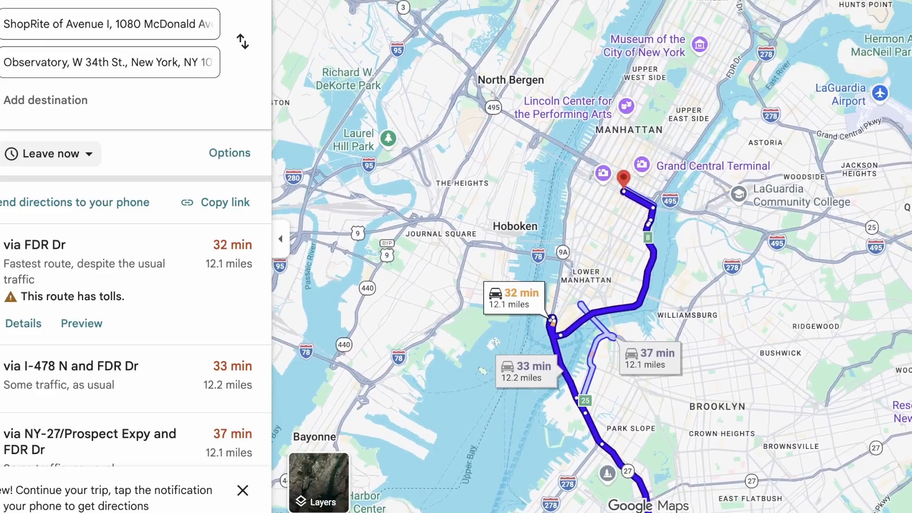
{"action": "scroll", "coordinate": [650, 236], "scroll_direction": "up", "scroll_amount": 3}
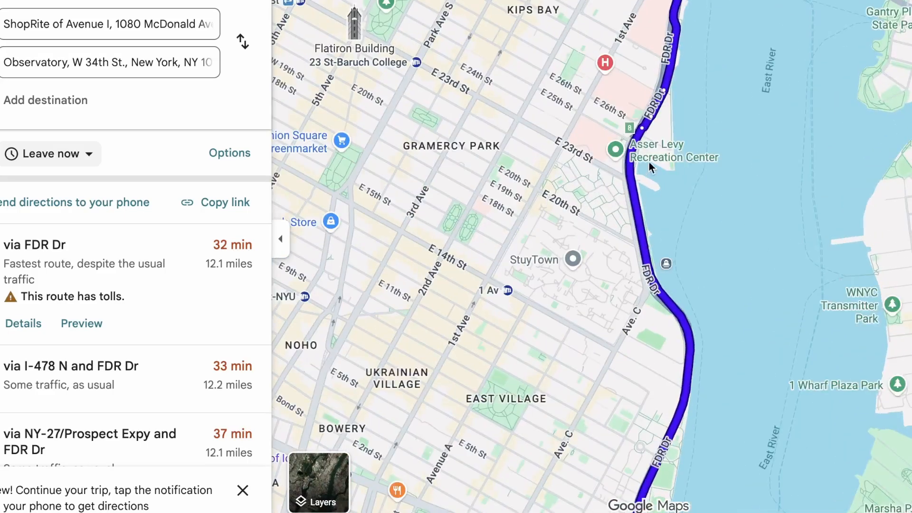
{"action": "left_click_drag", "start_coordinate": [587, 182], "coordinate": [723, 505]}
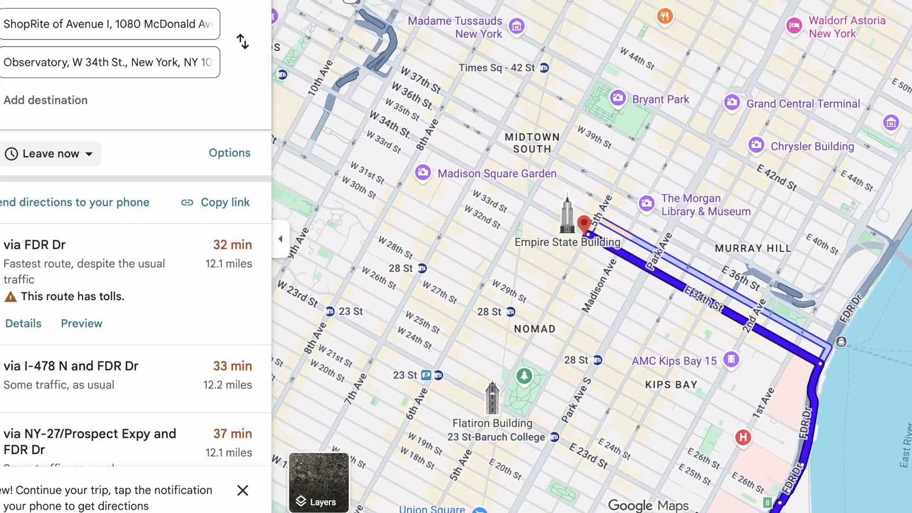
{"action": "key", "text": "plus"}
{"action": "scroll", "coordinate": [646, 221], "scroll_direction": "up", "scroll_amount": 1}
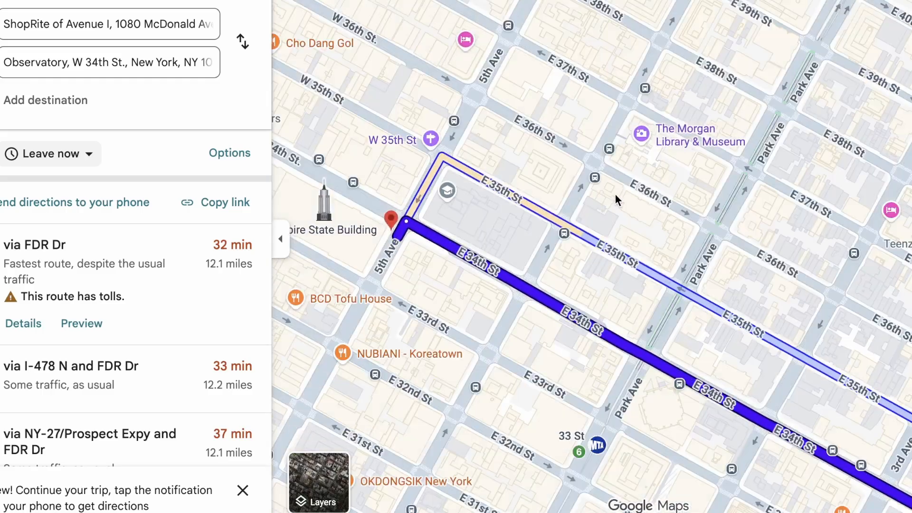
{"action": "left_click_drag", "start_coordinate": [616, 197], "coordinate": [902, 241]}
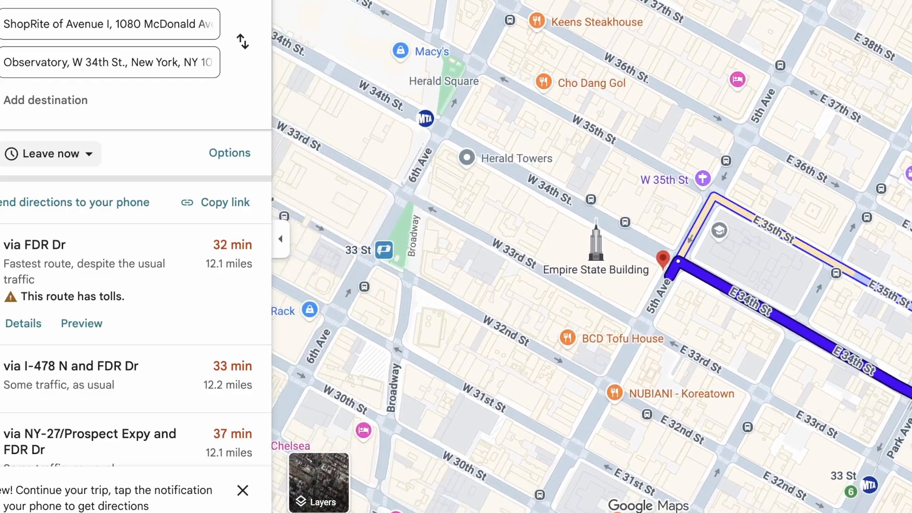
{"action": "key", "text": "plus"}
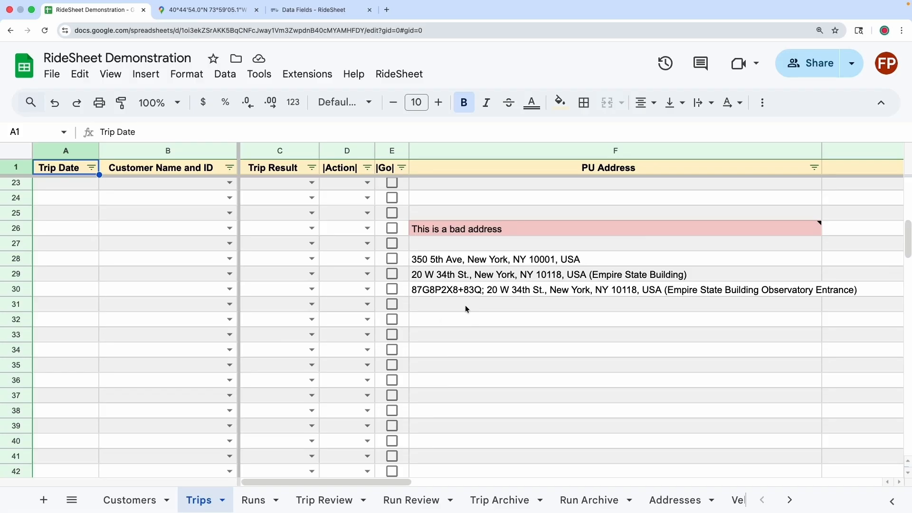
Check the short names in the Addresses sheet, and copy the full combined address from PU Address cell F30 in the Trips sheet
{"action": "left_click", "coordinate": [663, 501]}
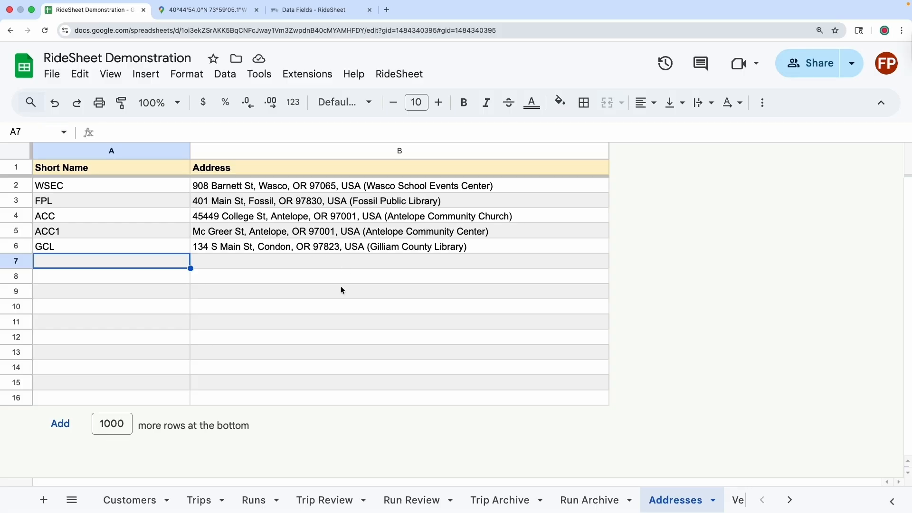
{"action": "left_click", "coordinate": [204, 503]}
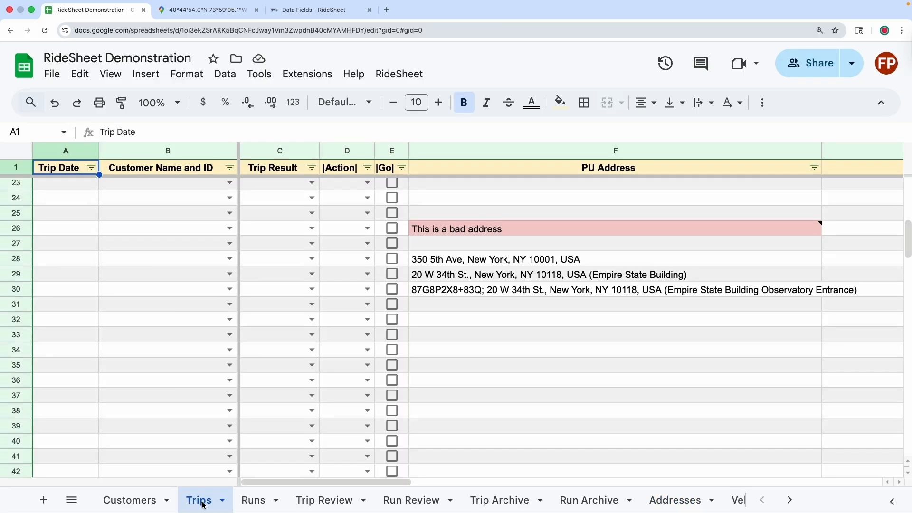
{"action": "left_click", "coordinate": [699, 274]}
{"action": "triple_click", "coordinate": [699, 273]}
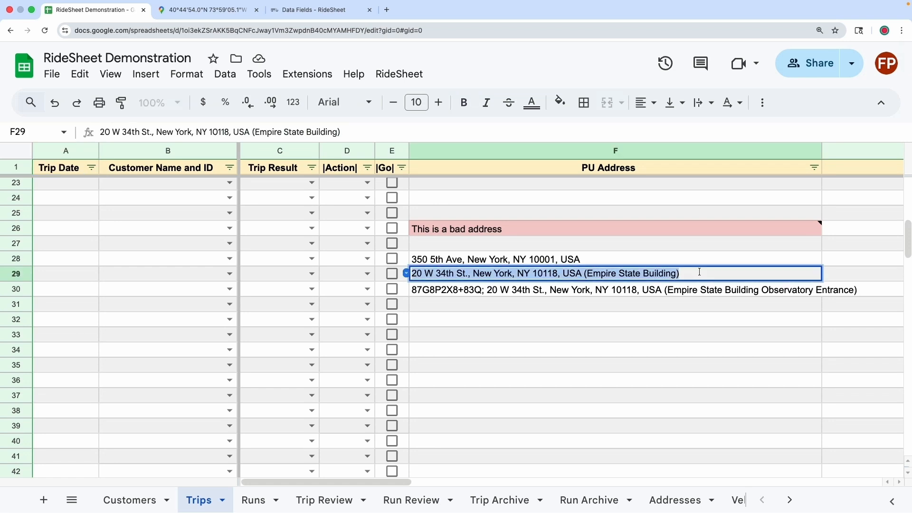
{"action": "double_click", "coordinate": [650, 290]}
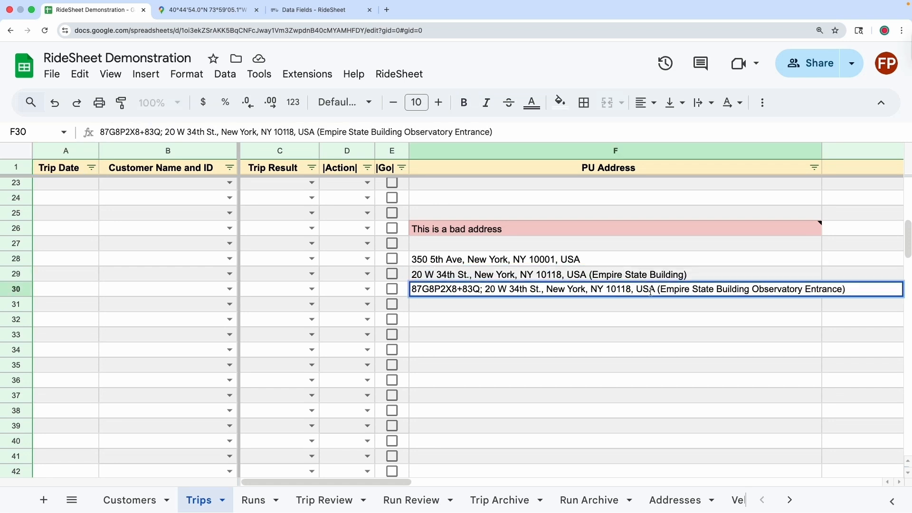
{"action": "triple_click", "coordinate": [651, 291]}
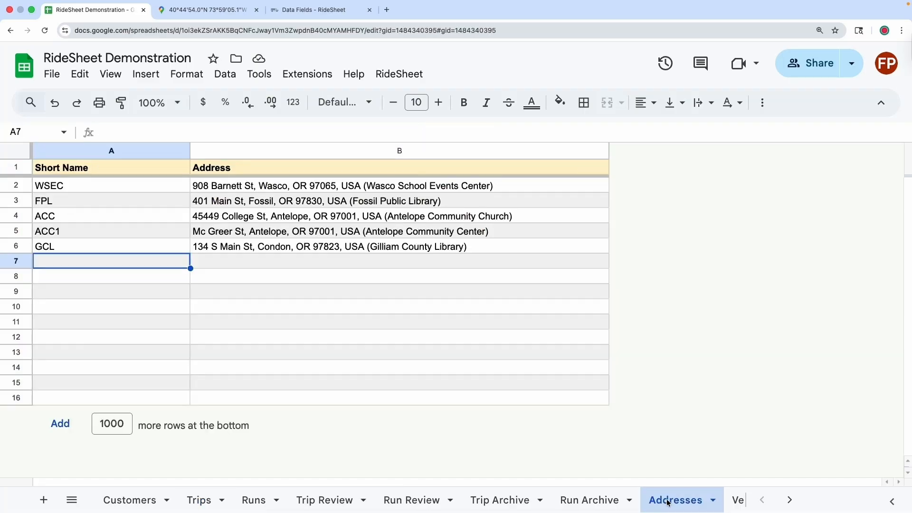
Add the short name "ESB" with the copied Observatory Entrance address in row 7 of the Addresses sheet
{"action": "left_click", "coordinate": [665, 501]}
{"action": "double_click", "coordinate": [158, 262]}
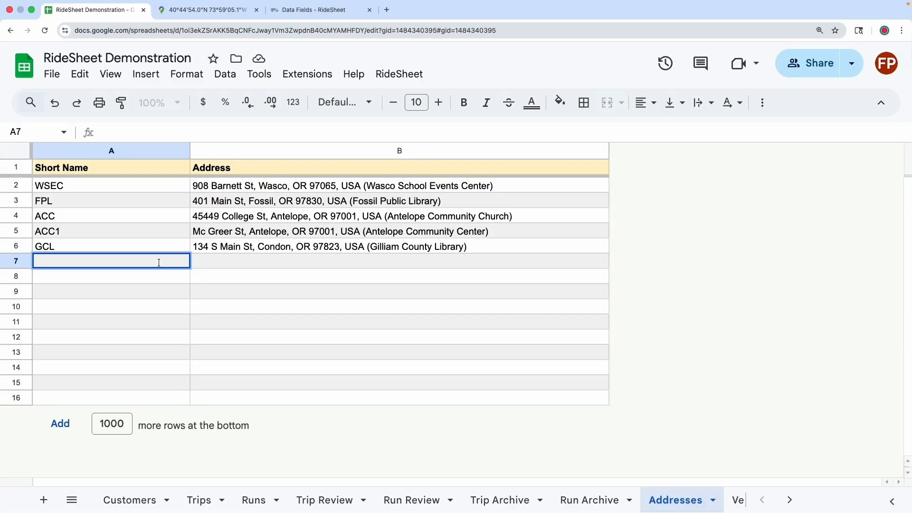
{"action": "type", "text": "ESB"}
{"action": "key", "text": "Tab"}
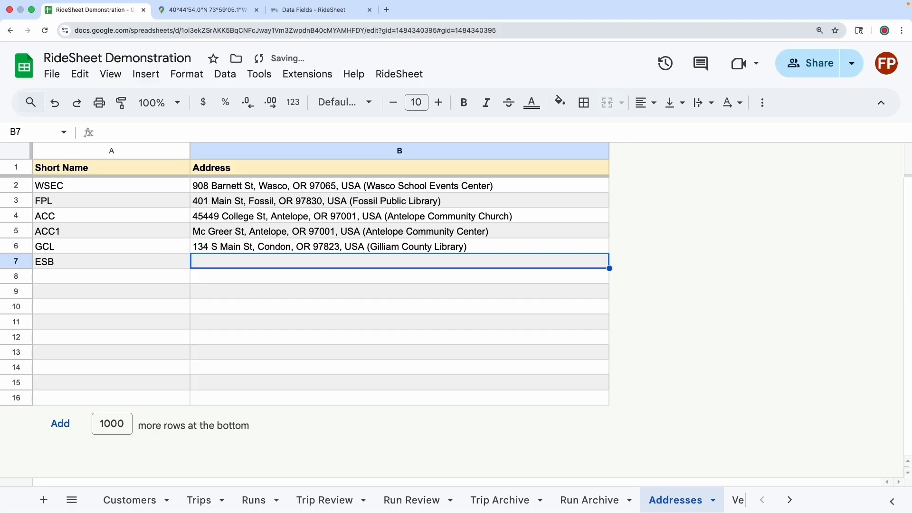
{"action": "type", "text": "87G8P2X8+83Q; 20 W 34th St., New York, NY 10118, USA (Empire State Building Observatory Entrance)"}
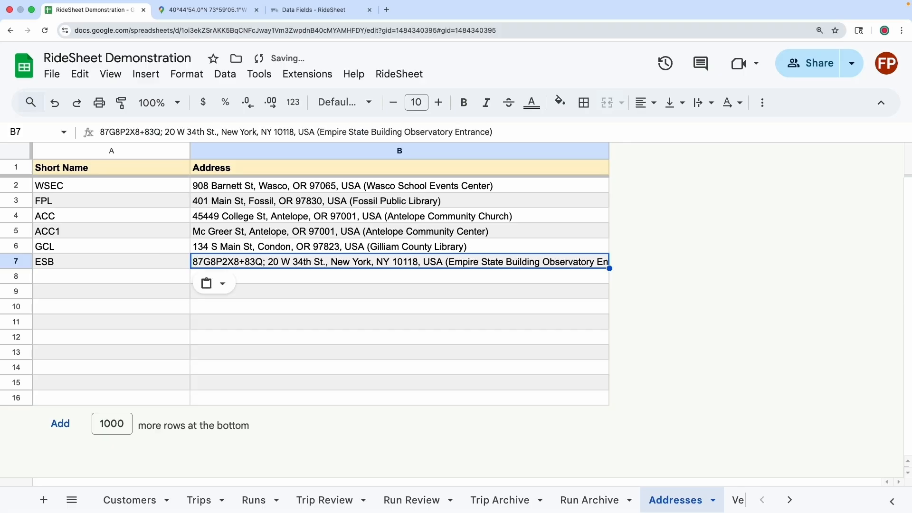
{"action": "key", "text": "Return"}
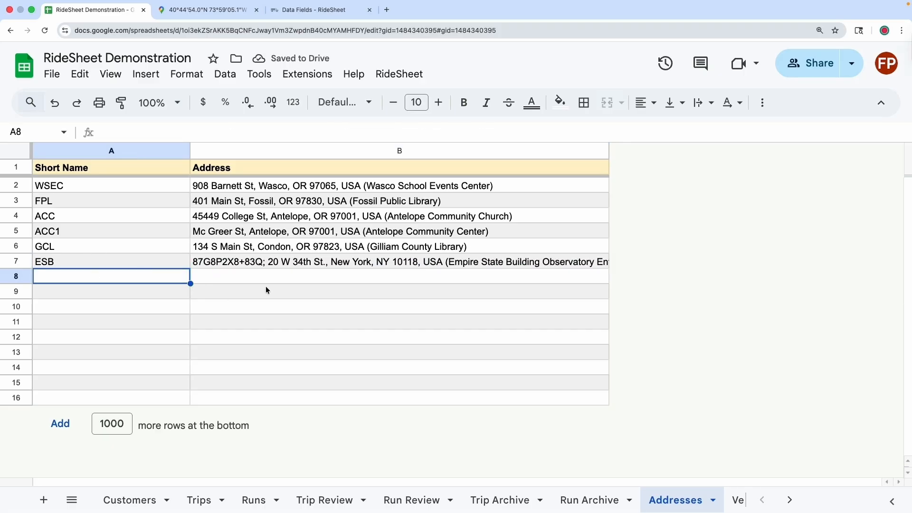
Enter the short name "ESB" as the PU Address in cell F32 of the Trips sheet
{"action": "left_click", "coordinate": [212, 509]}
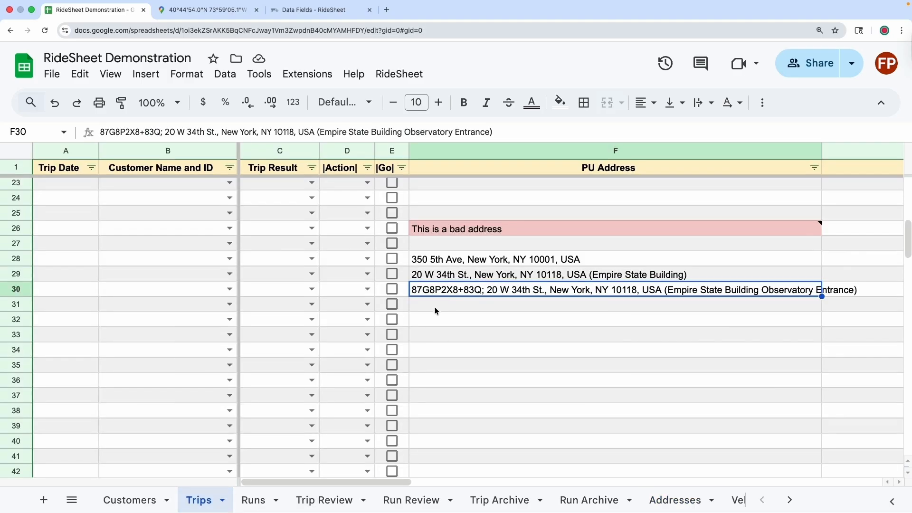
{"action": "left_click", "coordinate": [436, 308]}
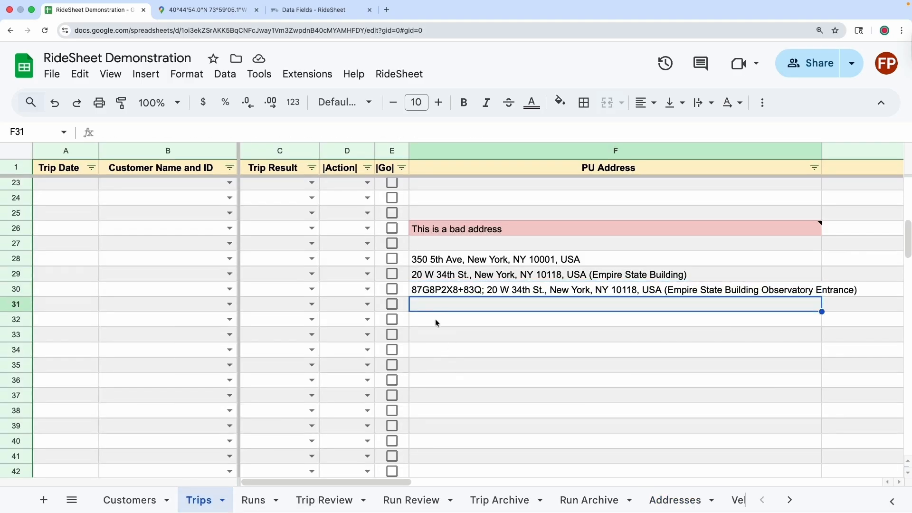
{"action": "left_click", "coordinate": [436, 318]}
{"action": "type", "text": "ESB"}
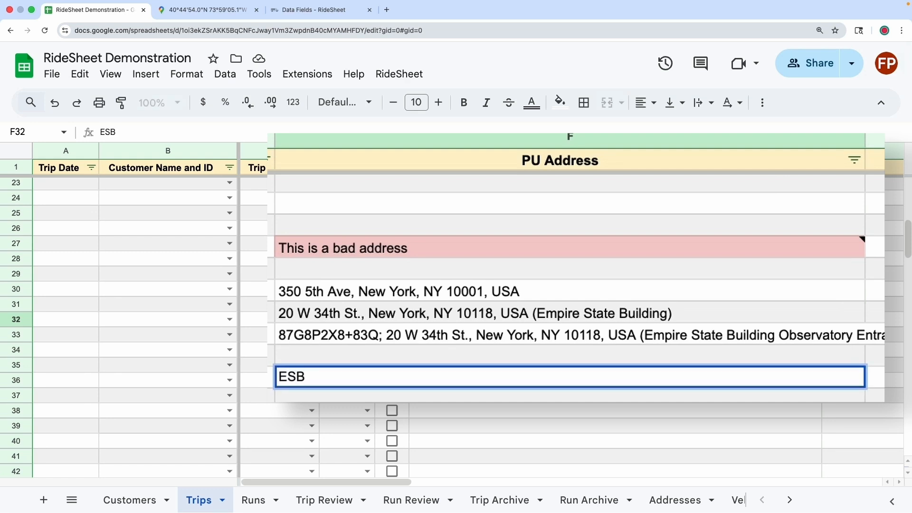
{"action": "key", "text": "Return"}
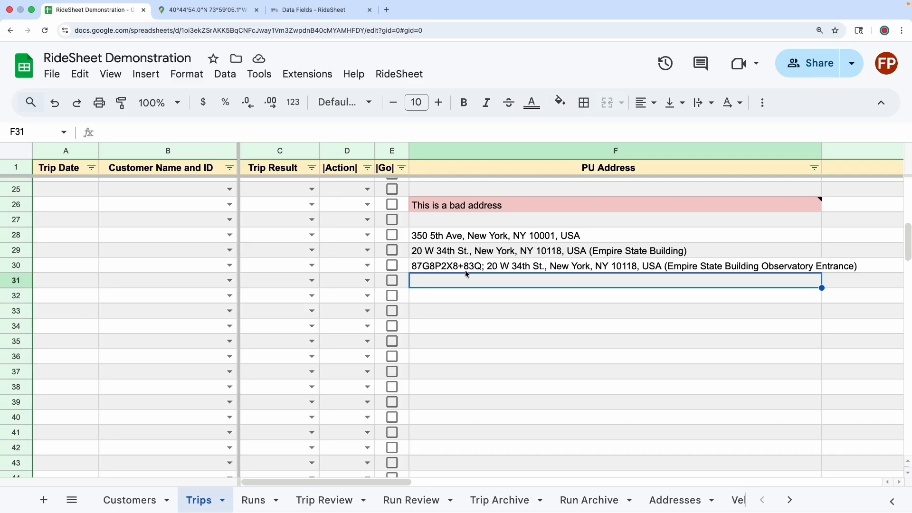
Read through the address and trip field sections of the RideSheet Data Fields documentation, and return to the RideSheet spreadsheet
{"action": "left_click", "coordinate": [317, 11]}
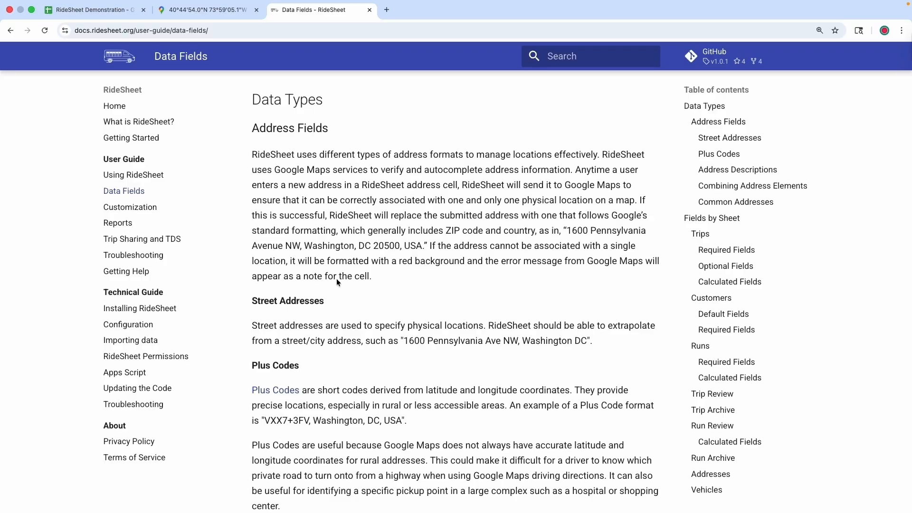
{"action": "scroll", "coordinate": [372, 292], "scroll_direction": "down", "scroll_amount": 10}
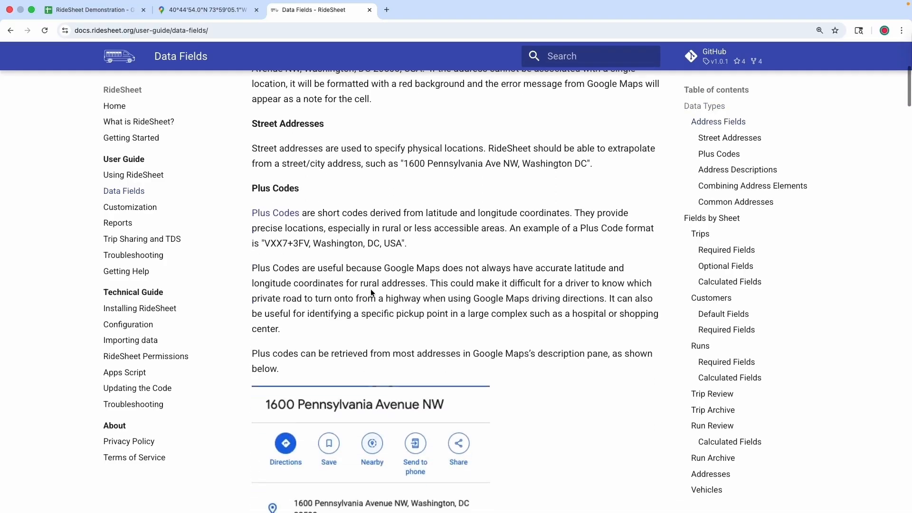
{"action": "scroll", "coordinate": [371, 292], "scroll_direction": "down", "scroll_amount": 17}
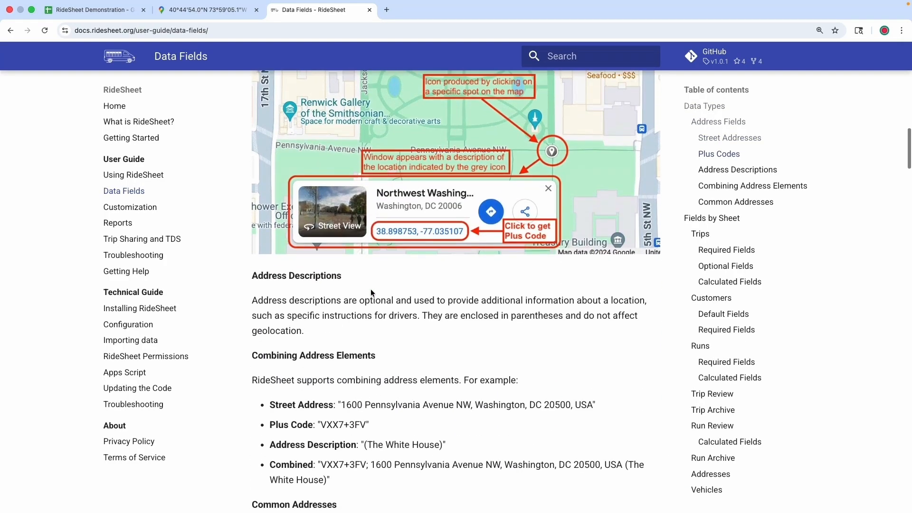
{"action": "scroll", "coordinate": [370, 292], "scroll_direction": "down", "scroll_amount": 9}
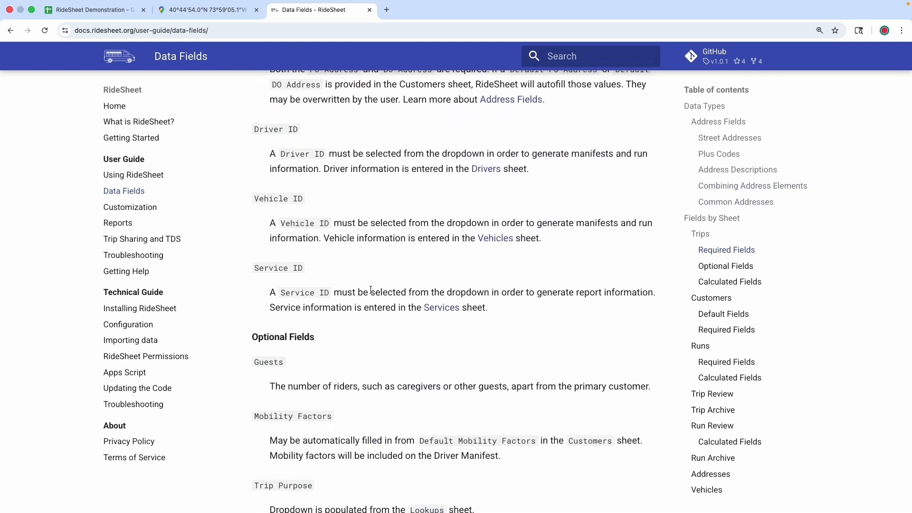
{"action": "left_click", "coordinate": [103, 13]}
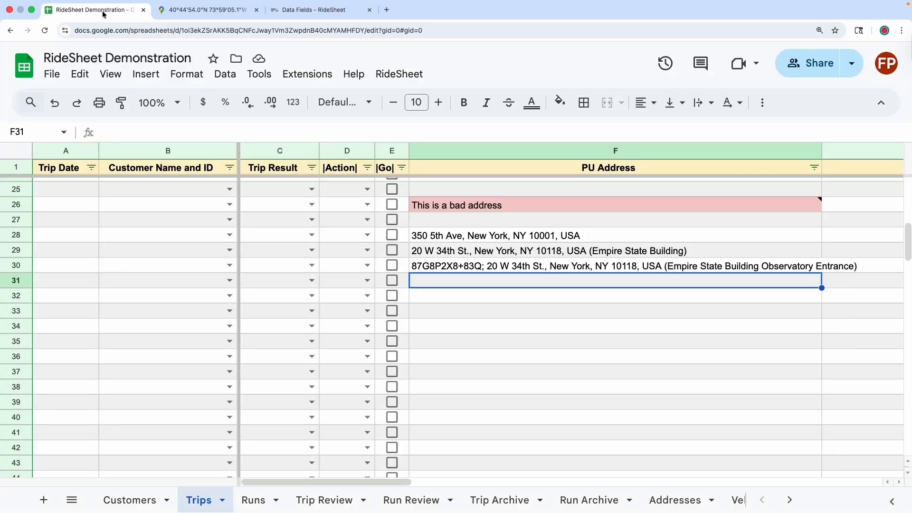